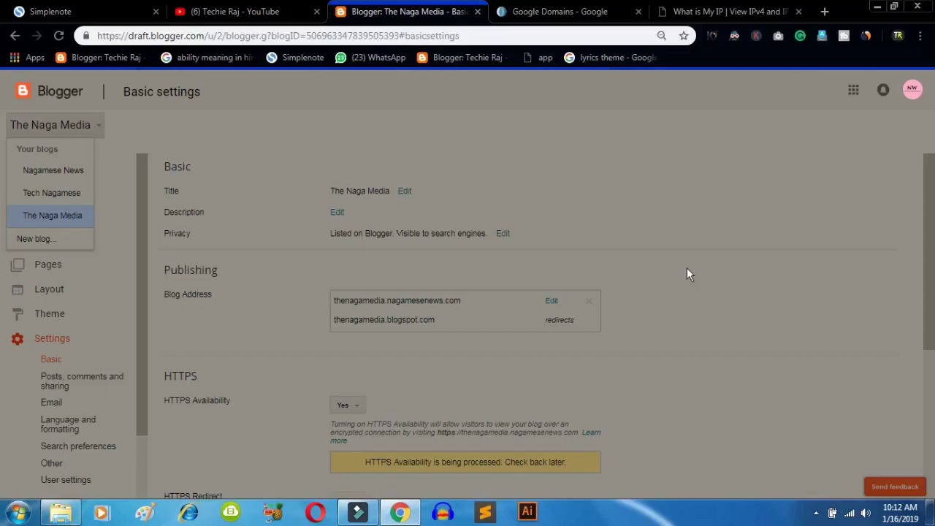
Step: Close, reopen, and close again the list of your blogs in Blogger
{"action": "left_click", "coordinate": [784, 292]}
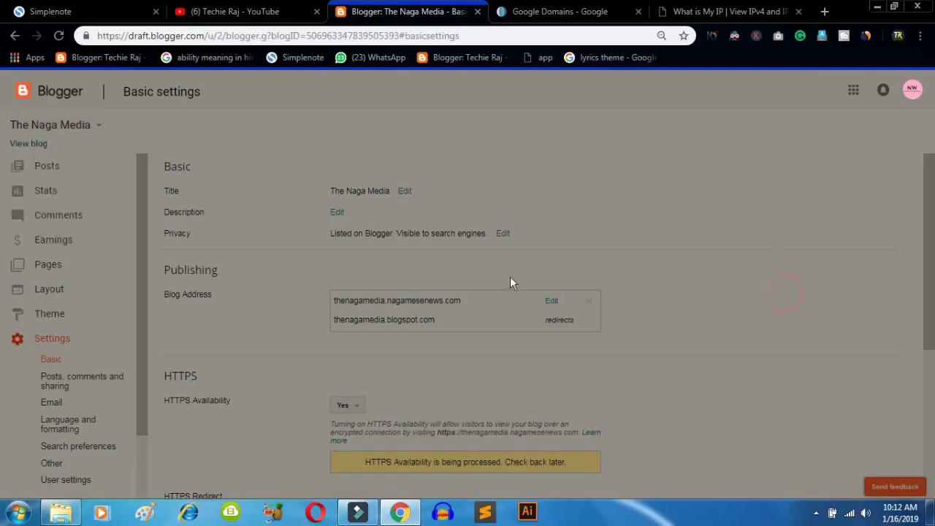
{"action": "left_click", "coordinate": [75, 128]}
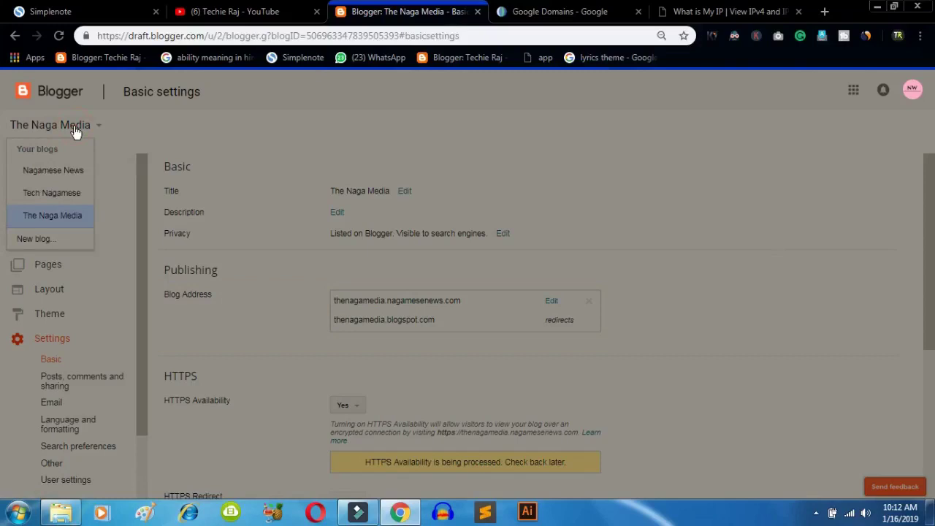
{"action": "left_click", "coordinate": [755, 235]}
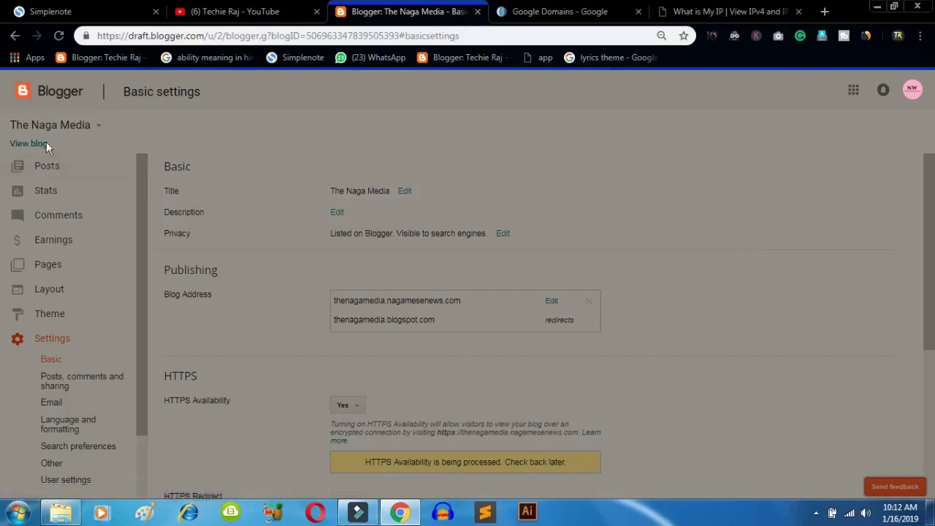
Step: Open The Naga Media blog in a new tab and check its thenagamedia.nagamesenews.com address
{"action": "left_click", "coordinate": [22, 146]}
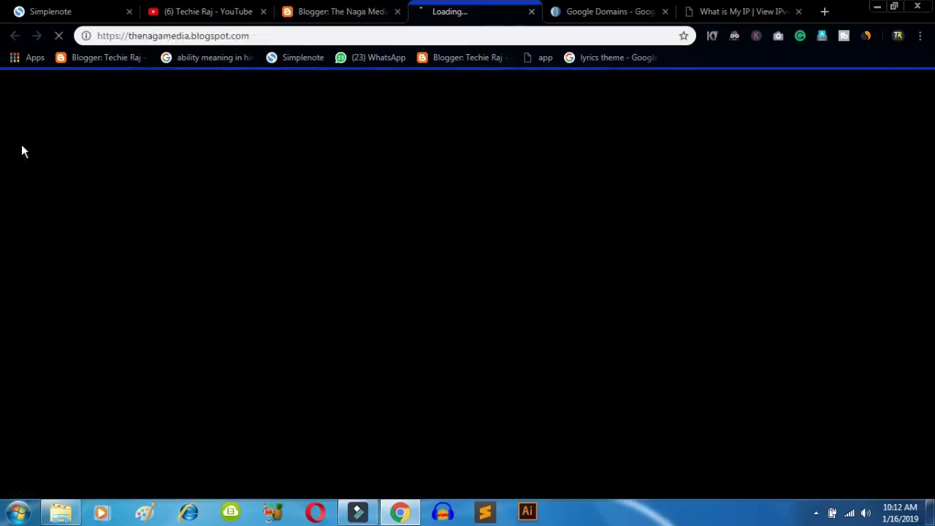
{"action": "left_click", "coordinate": [358, 12]}
{"action": "left_click", "coordinate": [482, 12]}
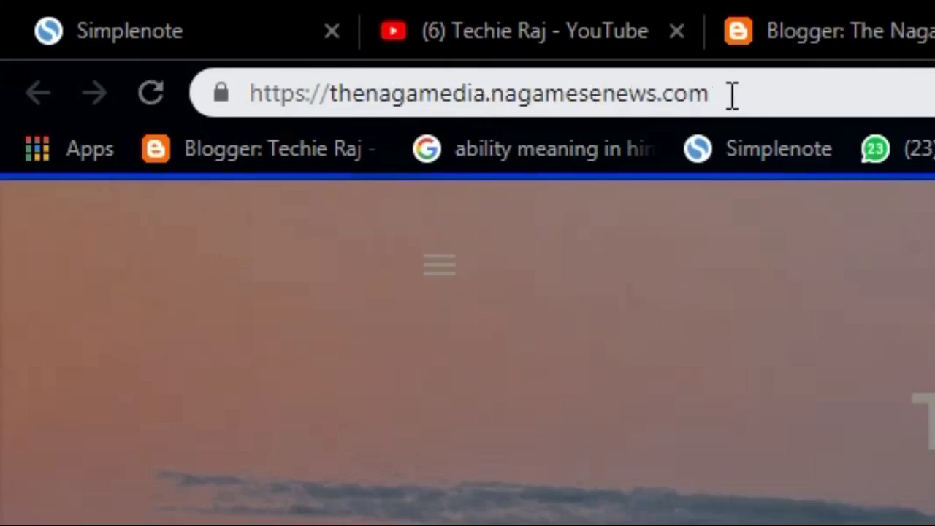
{"action": "left_click_drag", "start_coordinate": [733, 94], "coordinate": [244, 88]}
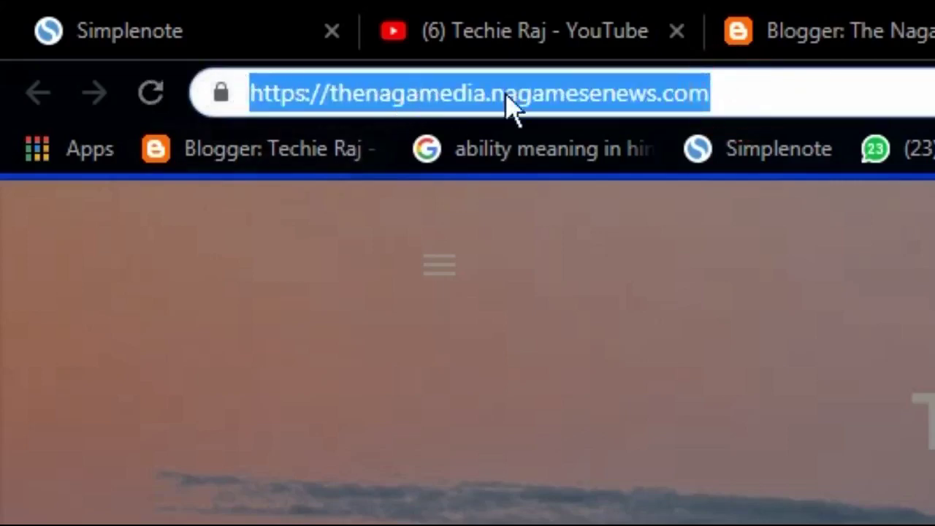
{"action": "left_click", "coordinate": [786, 89]}
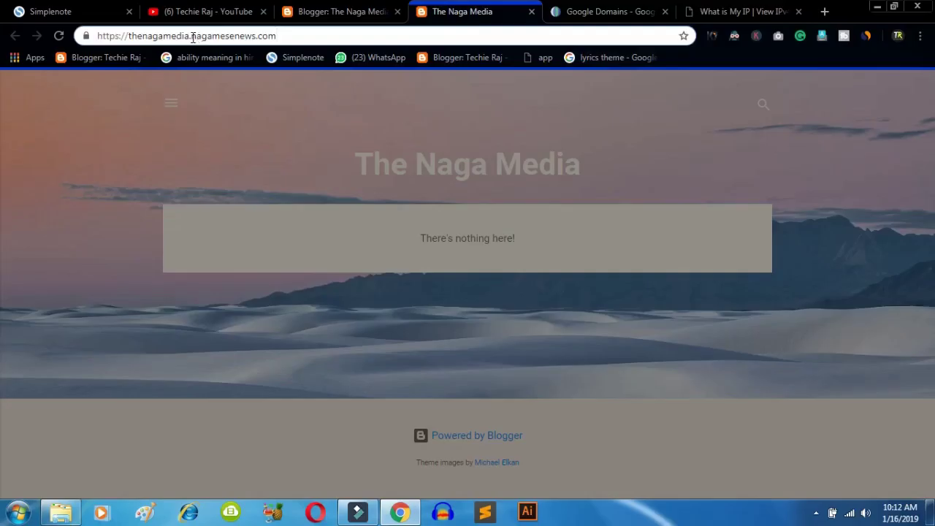
Step: Remove the thenagamedia subdomain and try loading the bare nagamesenews.com domain
{"action": "left_click_drag", "start_coordinate": [493, 94], "coordinate": [335, 92]}
{"action": "left_click_drag", "start_coordinate": [130, 34], "coordinate": [130, 37]}
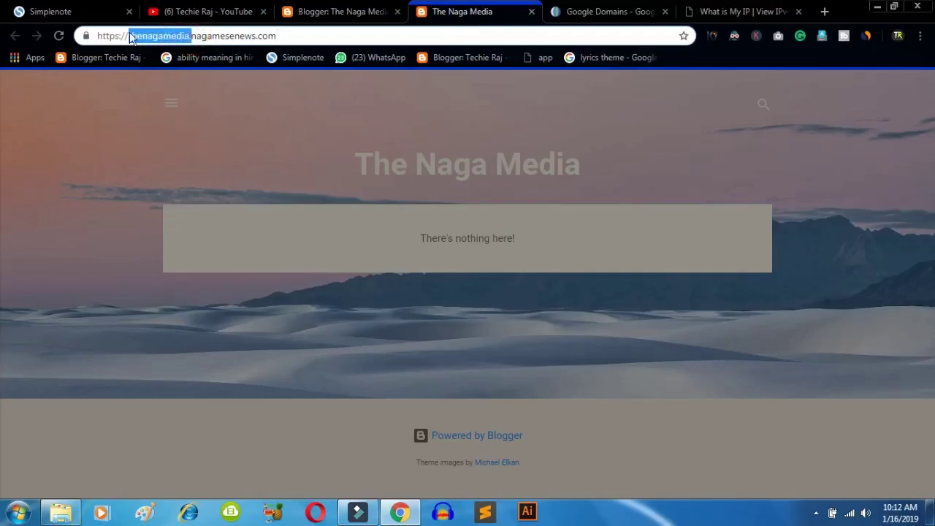
{"action": "key", "text": "BackSpace"}
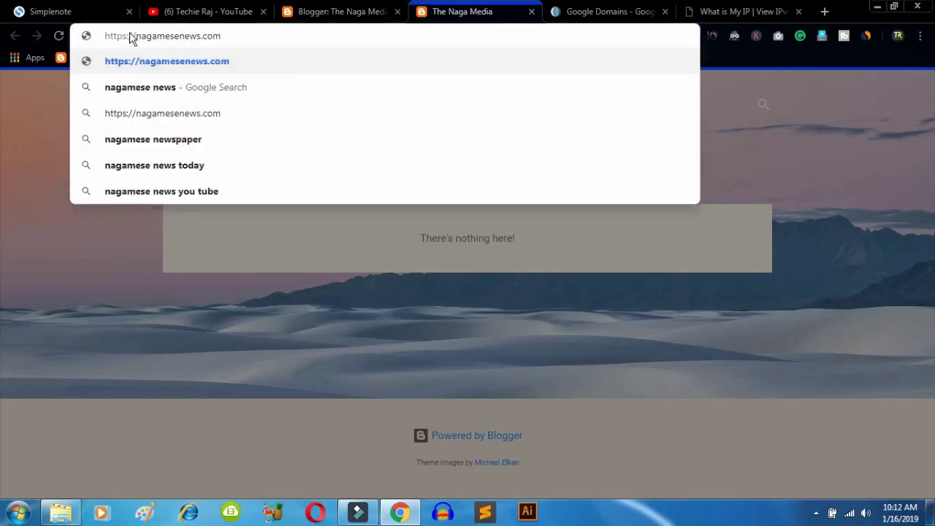
{"action": "key", "text": "Return"}
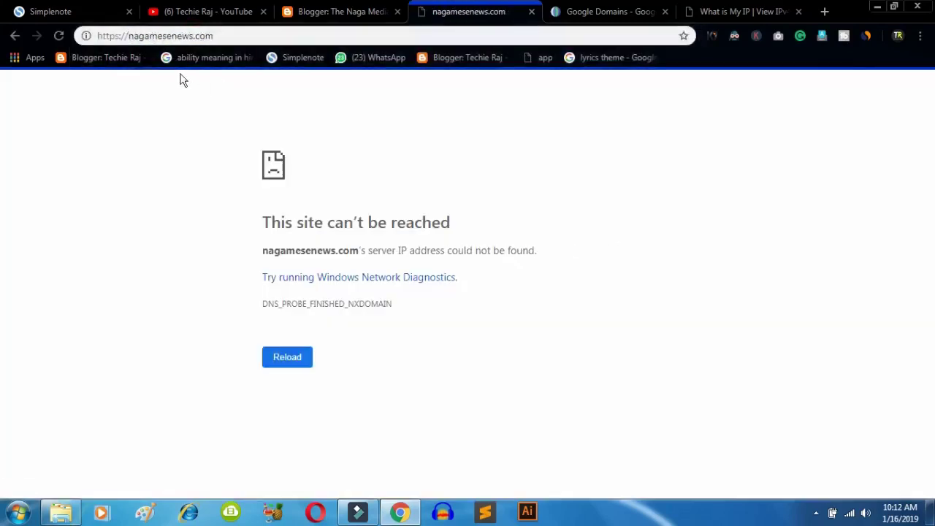
{"action": "left_click", "coordinate": [128, 35]}
{"action": "double_click", "coordinate": [129, 35]}
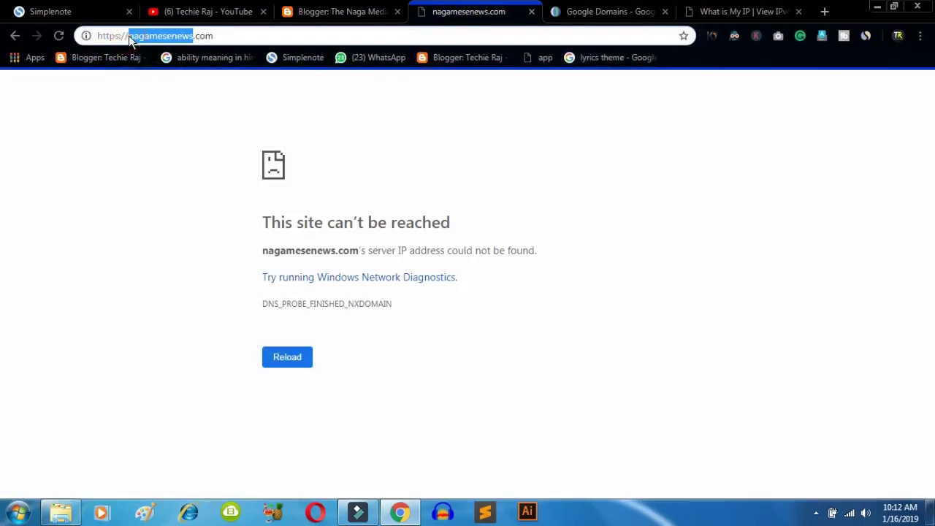
{"action": "left_click", "coordinate": [128, 35]}
{"action": "type", "text": "www"}
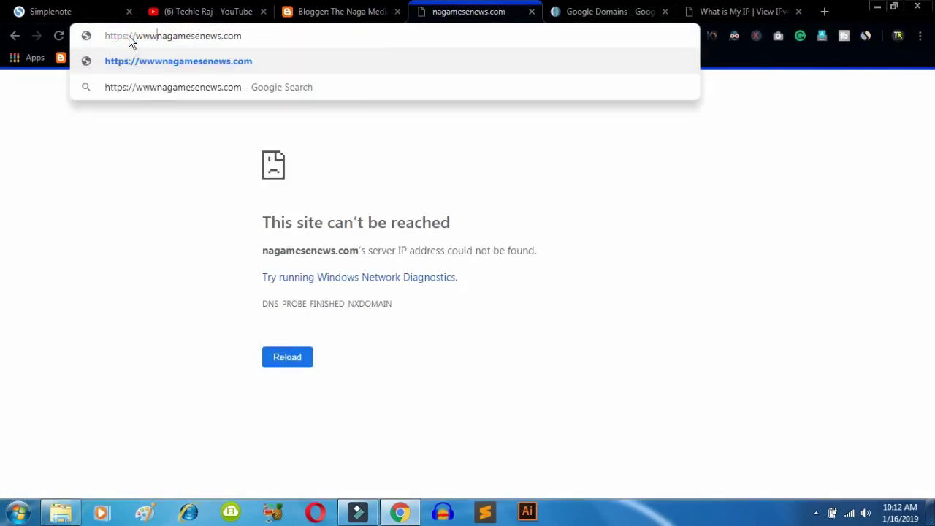
{"action": "type", "text": "."}
{"action": "key", "text": "Return"}
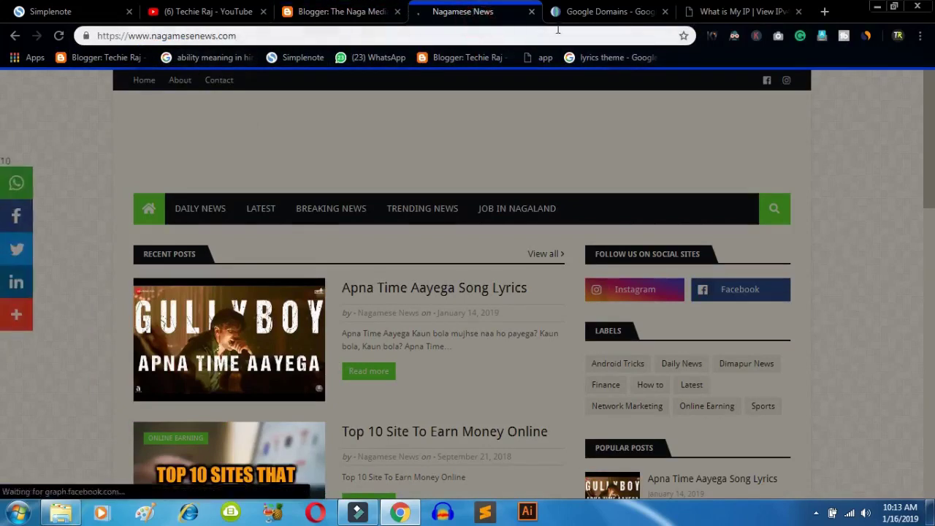
Step: Close the Nagamese News tab and choose New blog from Blogger's blog list
{"action": "left_click", "coordinate": [531, 11]}
{"action": "left_click", "coordinate": [334, 10]}
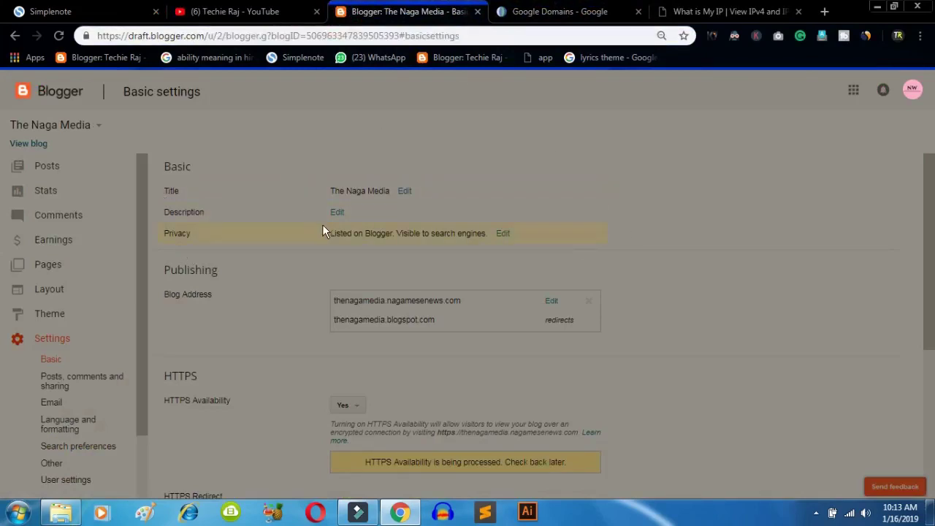
{"action": "left_click", "coordinate": [77, 130]}
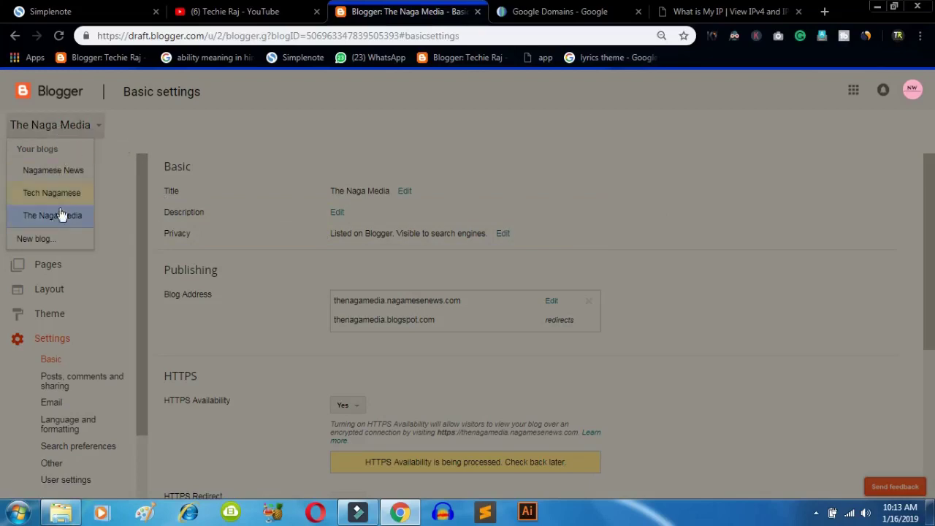
{"action": "left_click", "coordinate": [67, 239]}
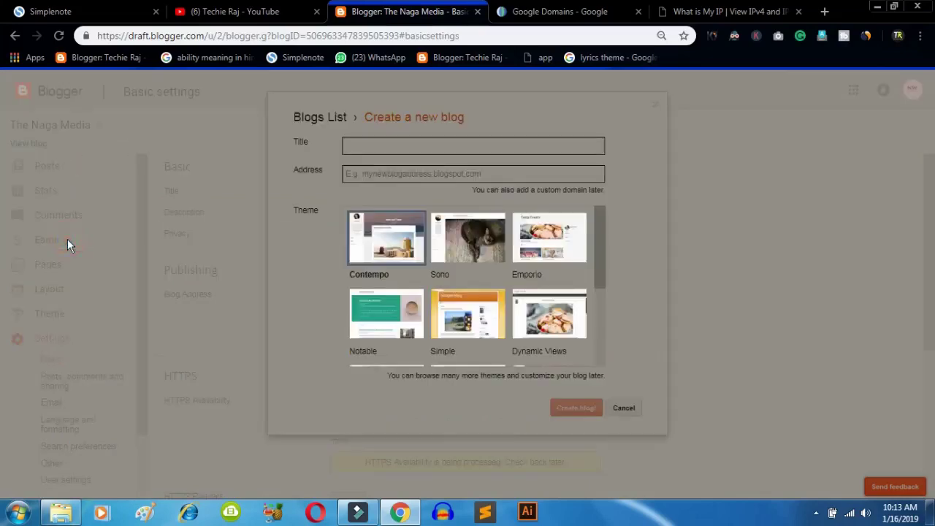
Step: Create the blog ABC at abcnaga.blogspot.com and decline the domain offer
{"action": "left_click", "coordinate": [358, 144]}
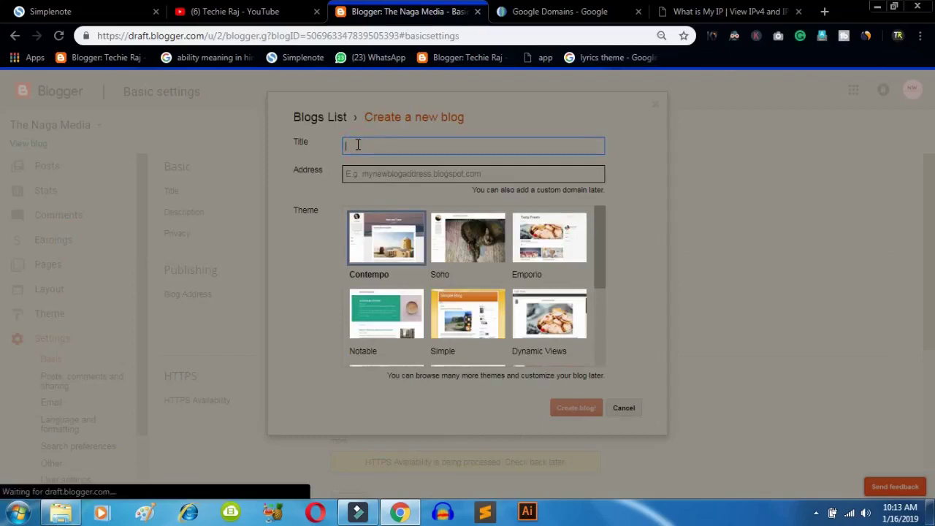
{"action": "type", "text": "ABC"}
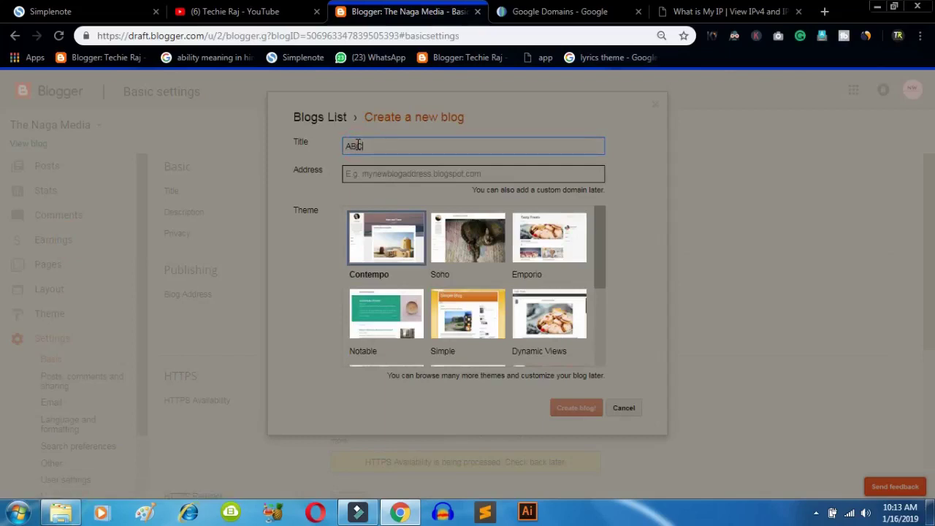
{"action": "left_click", "coordinate": [395, 171]}
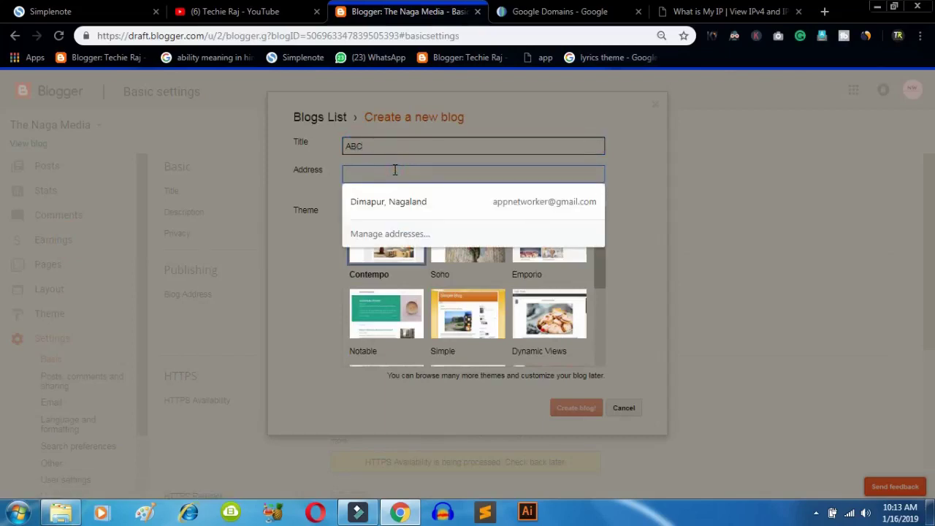
{"action": "type", "text": "abc"}
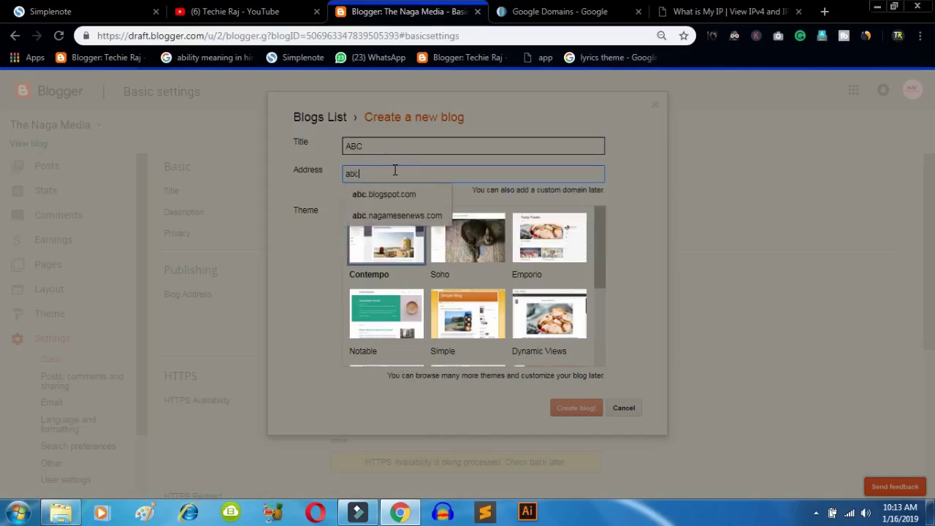
{"action": "type", "text": "naga"}
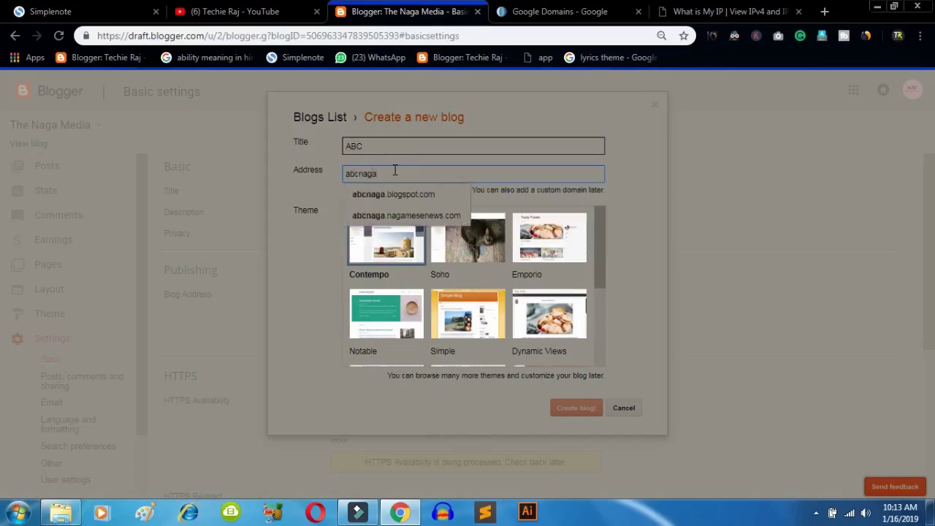
{"action": "left_click", "coordinate": [390, 194]}
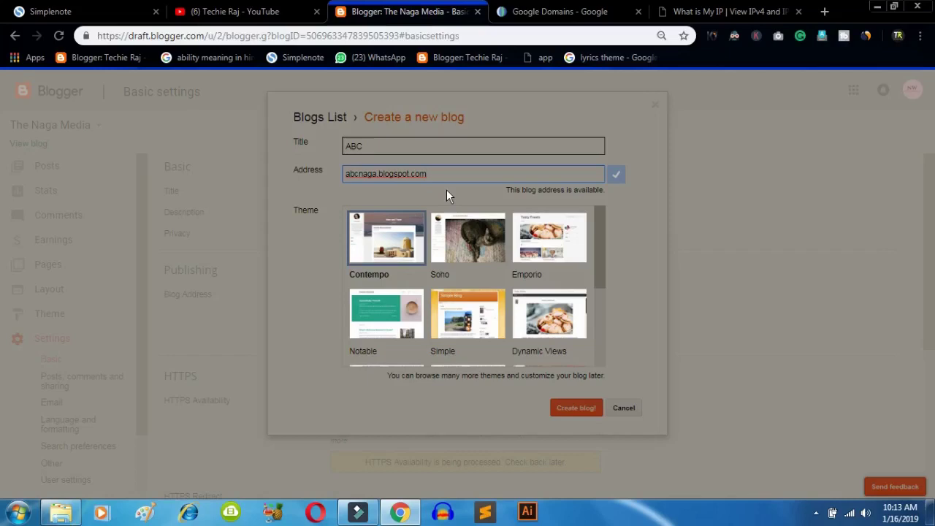
{"action": "left_click", "coordinate": [585, 413]}
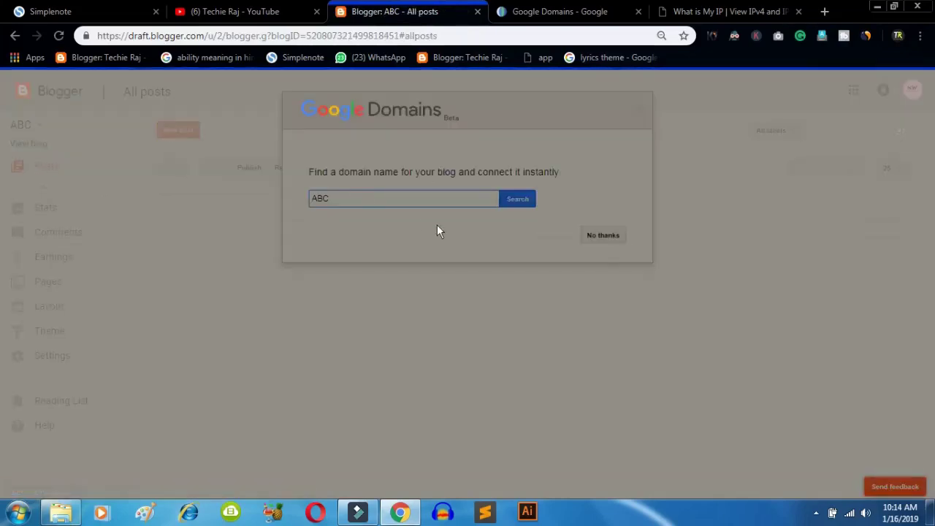
{"action": "left_click", "coordinate": [596, 235]}
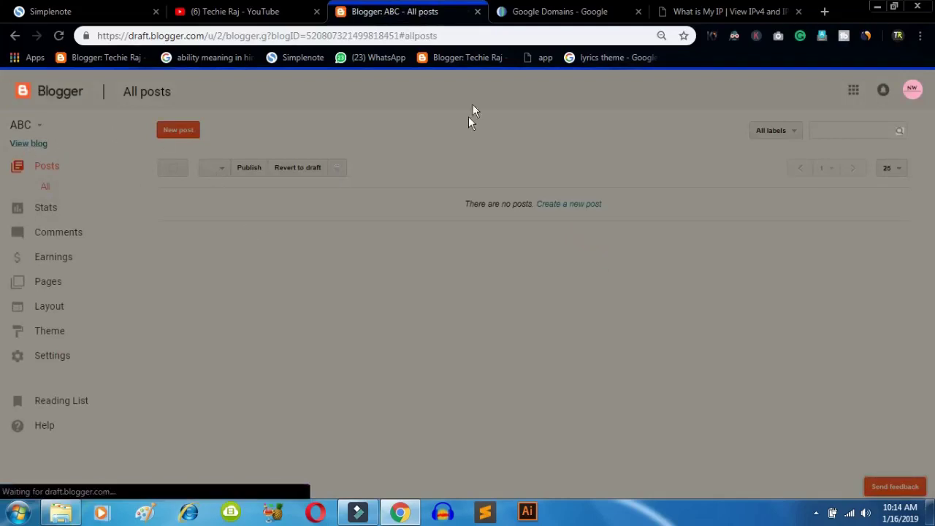
Step: In Google Domains, open nagamesenews.com from your managed domains and go to its DNS settings
{"action": "left_click", "coordinate": [528, 12]}
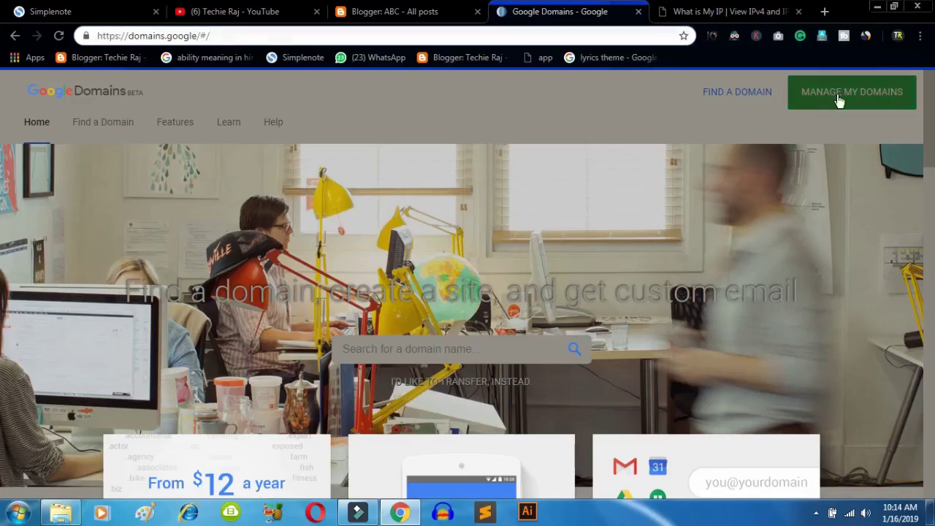
{"action": "left_click", "coordinate": [839, 98]}
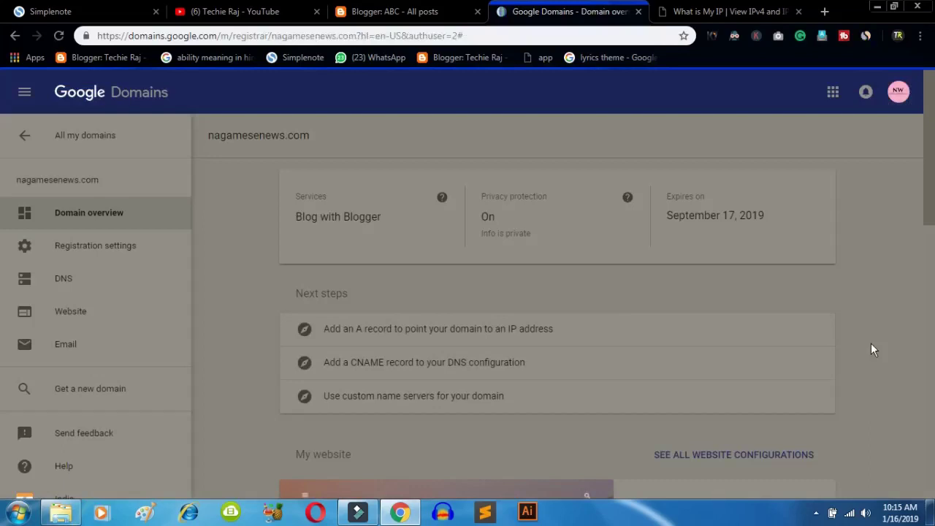
{"action": "left_click_drag", "start_coordinate": [209, 135], "coordinate": [310, 136]}
{"action": "left_click", "coordinate": [326, 136]}
{"action": "left_click", "coordinate": [63, 281]}
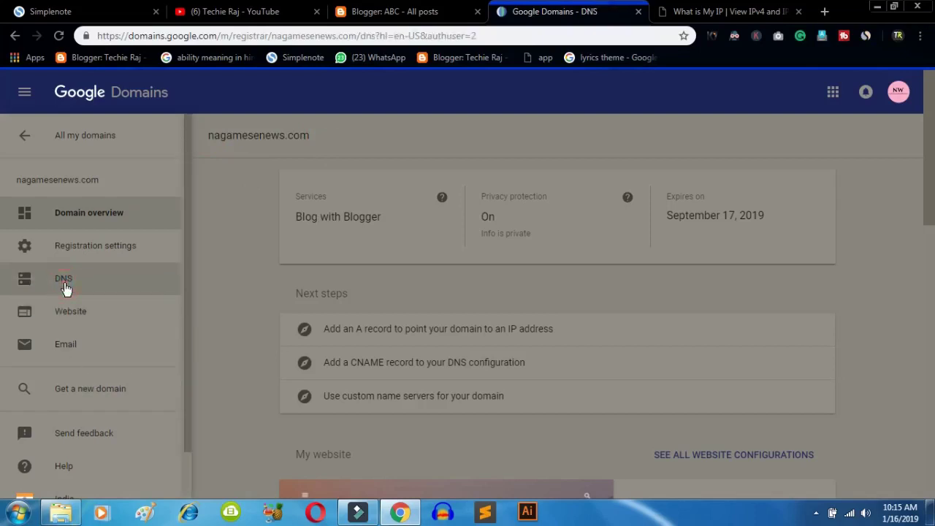
Step: Load the nagamesenews.com DNS page showing name servers ns-cloud-c1 to c4
{"action": "left_click", "coordinate": [65, 287]}
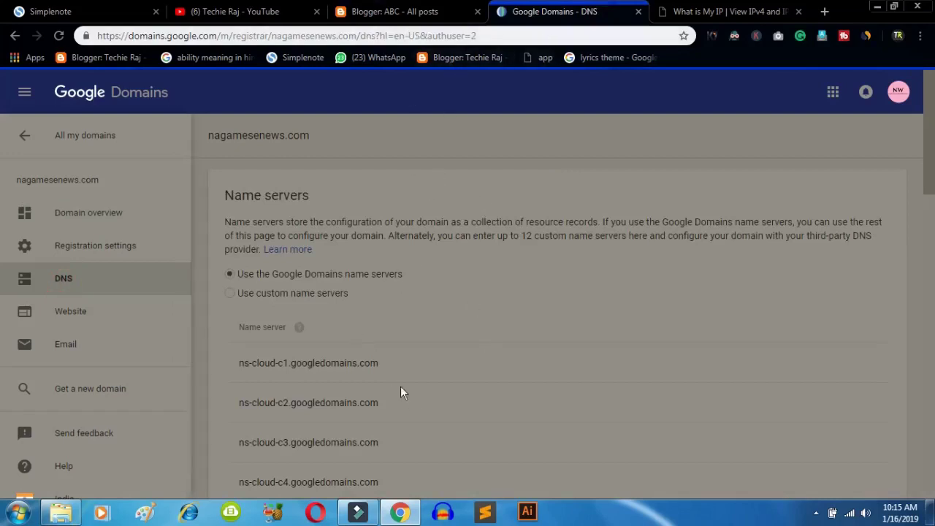
{"action": "scroll", "coordinate": [428, 411], "scroll_direction": "down", "scroll_amount": 2}
{"action": "scroll", "coordinate": [428, 412], "scroll_direction": "down", "scroll_amount": 5}
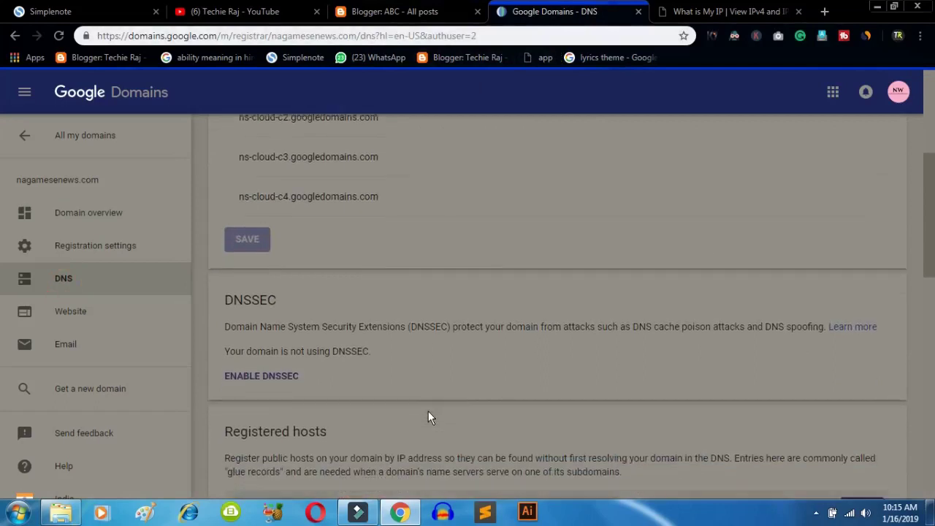
Step: Enter abc as the new registered host name
{"action": "scroll", "coordinate": [428, 416], "scroll_direction": "down", "scroll_amount": 1}
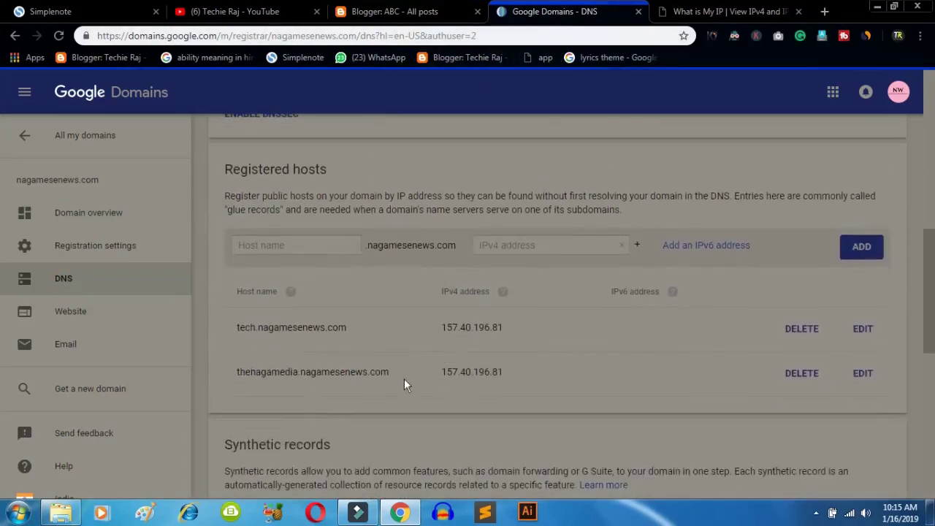
{"action": "left_click", "coordinate": [291, 247]}
{"action": "type", "text": "abc"}
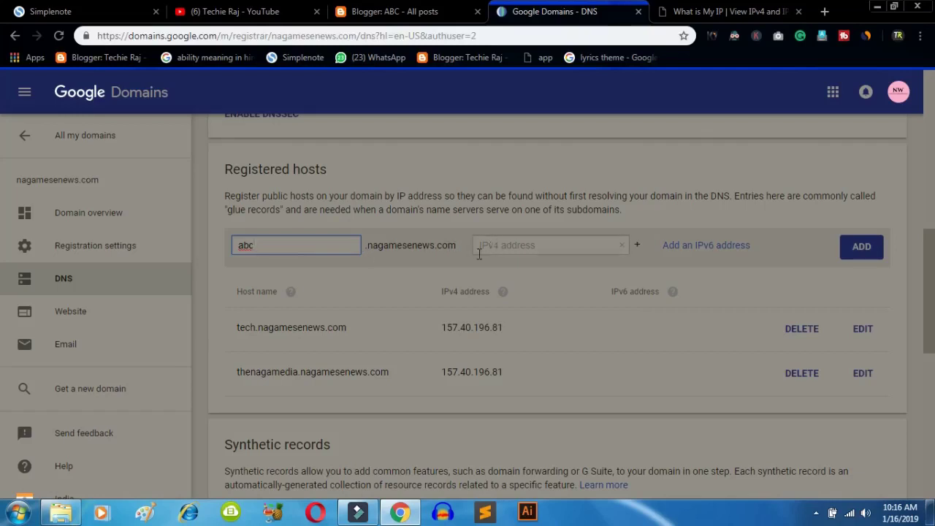
{"action": "double_click", "coordinate": [249, 245]}
{"action": "left_click", "coordinate": [257, 246]}
Step: Copy the IPv4 address 157.40.196.81 from whatismyip.host into the host and add it
{"action": "left_click", "coordinate": [668, 12]}
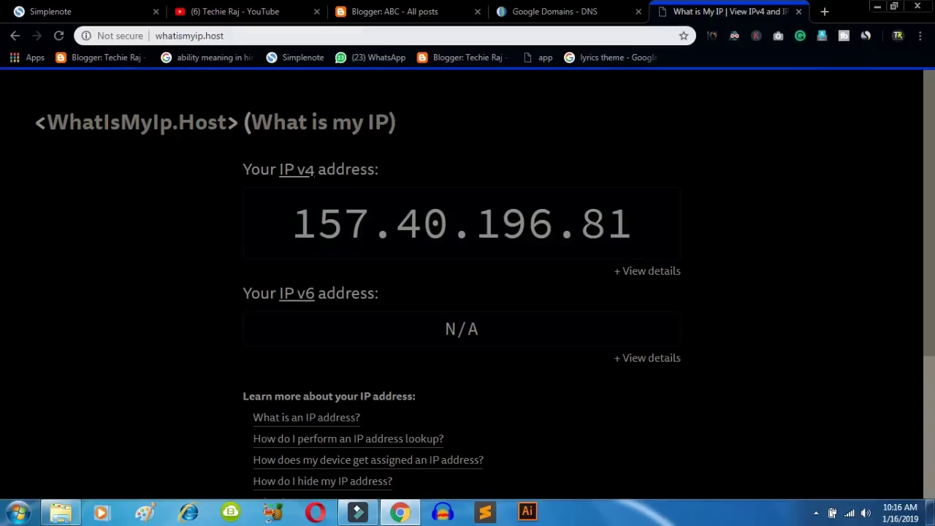
{"action": "left_click_drag", "start_coordinate": [292, 223], "coordinate": [633, 229]}
{"action": "key", "text": "ctrl+c"}
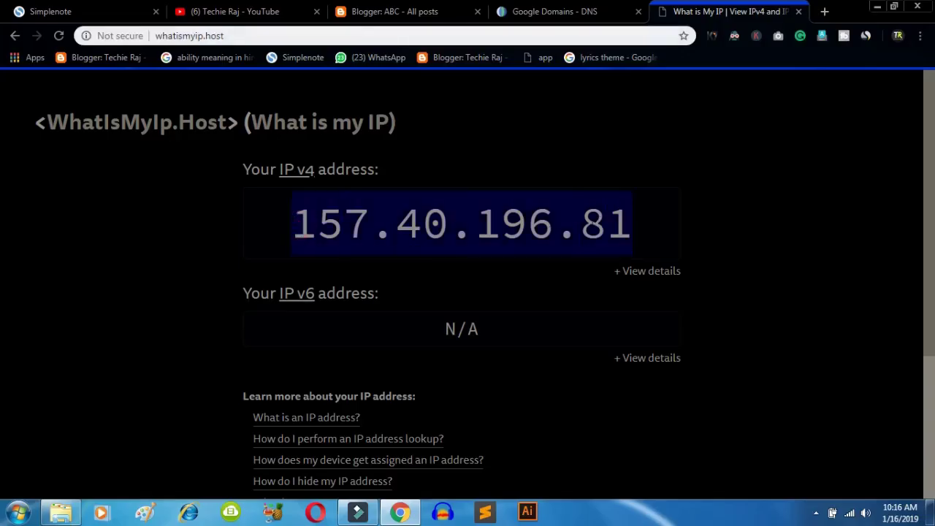
{"action": "left_click", "coordinate": [570, 11]}
{"action": "left_click", "coordinate": [496, 245]}
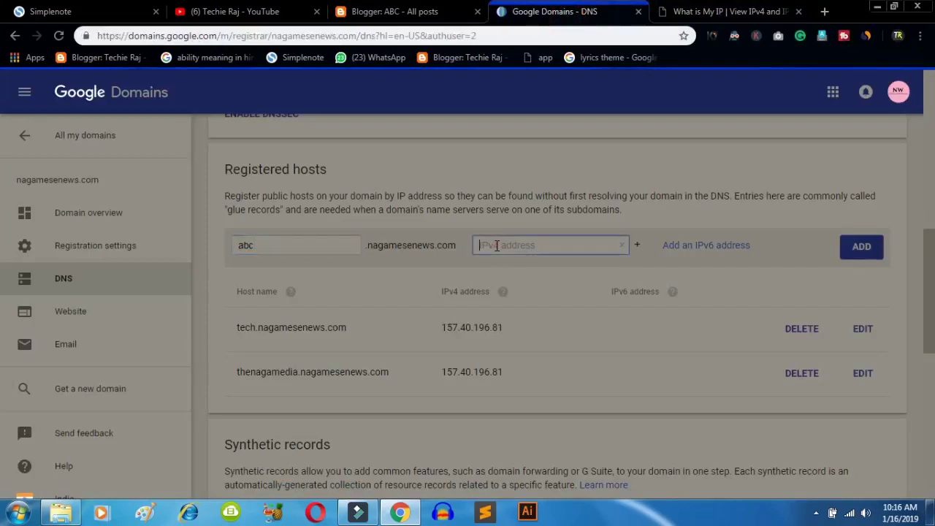
{"action": "key", "text": "ctrl+v"}
{"action": "left_click", "coordinate": [847, 249]}
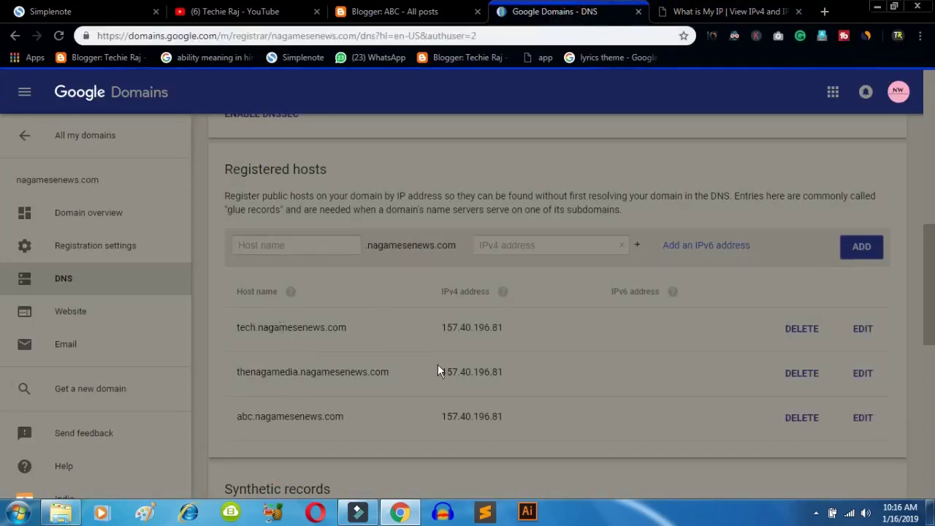
Step: Enter abc as the forwarded subdomain in Synthetic records, then switch to the Blogger ABC tab
{"action": "scroll", "coordinate": [438, 365], "scroll_direction": "down", "scroll_amount": 4}
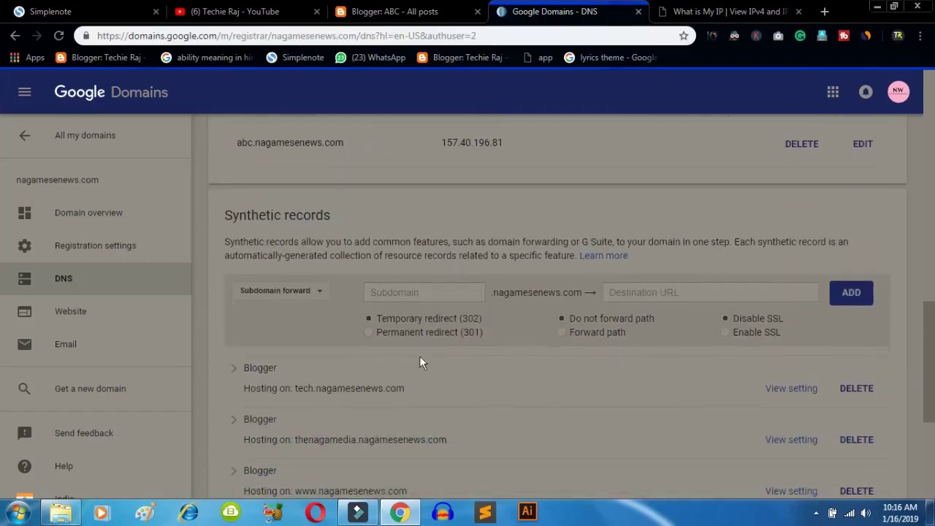
{"action": "scroll", "coordinate": [406, 304], "scroll_direction": "down", "scroll_amount": 1}
{"action": "left_click", "coordinate": [398, 224]}
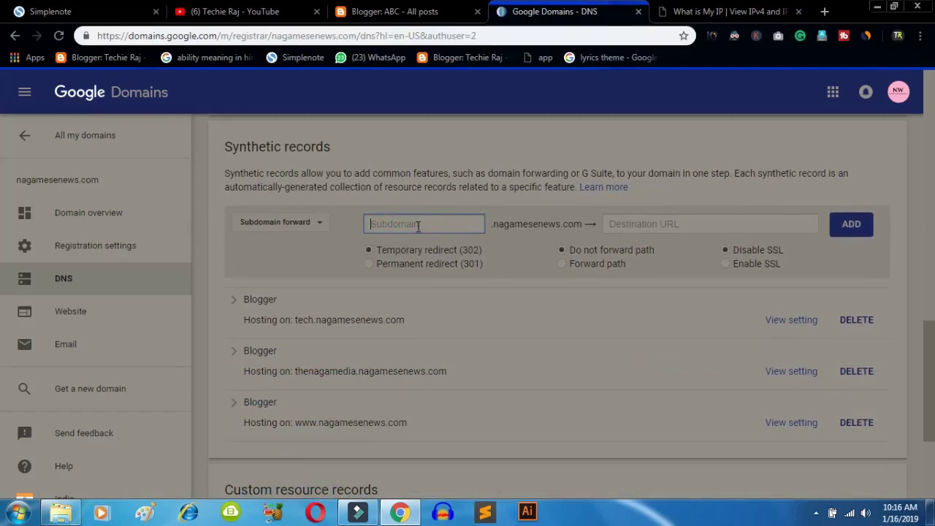
{"action": "left_click", "coordinate": [418, 226]}
{"action": "type", "text": "abc"}
{"action": "left_click", "coordinate": [652, 225]}
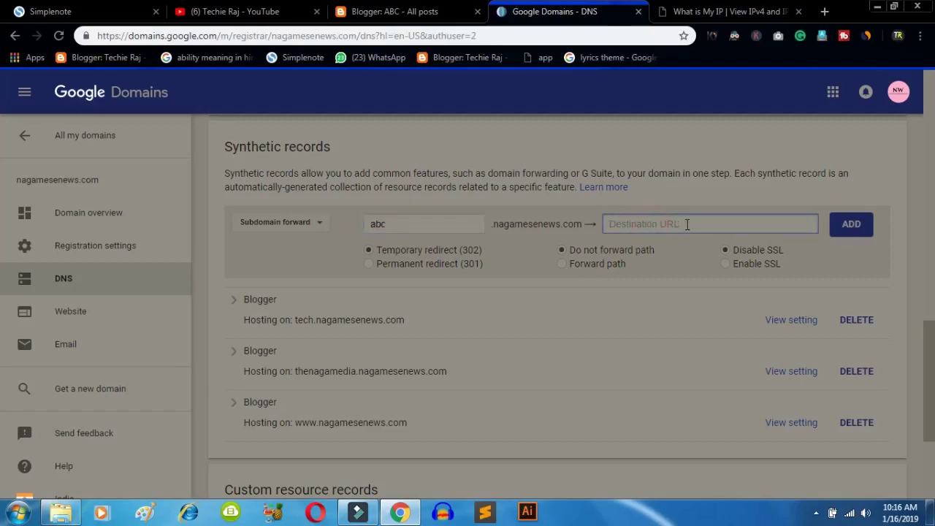
{"action": "left_click", "coordinate": [424, 13]}
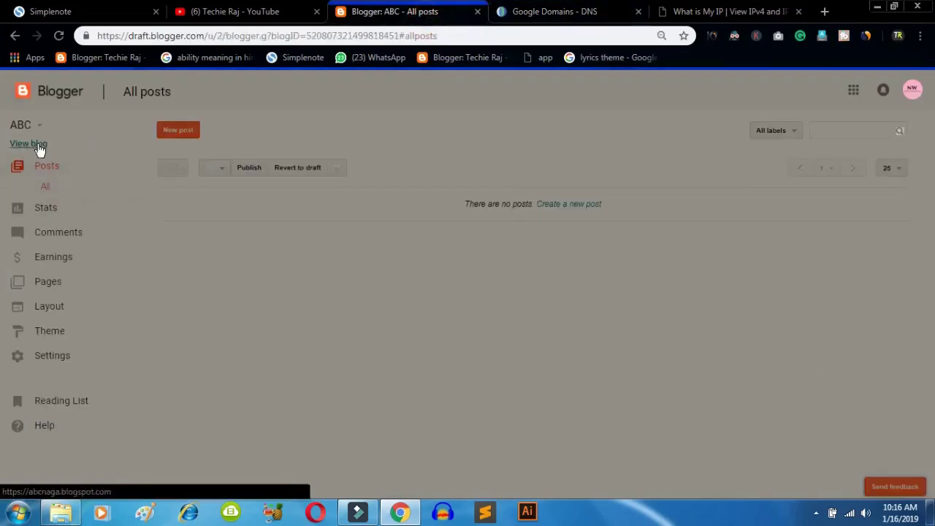
{"action": "left_click", "coordinate": [38, 146]}
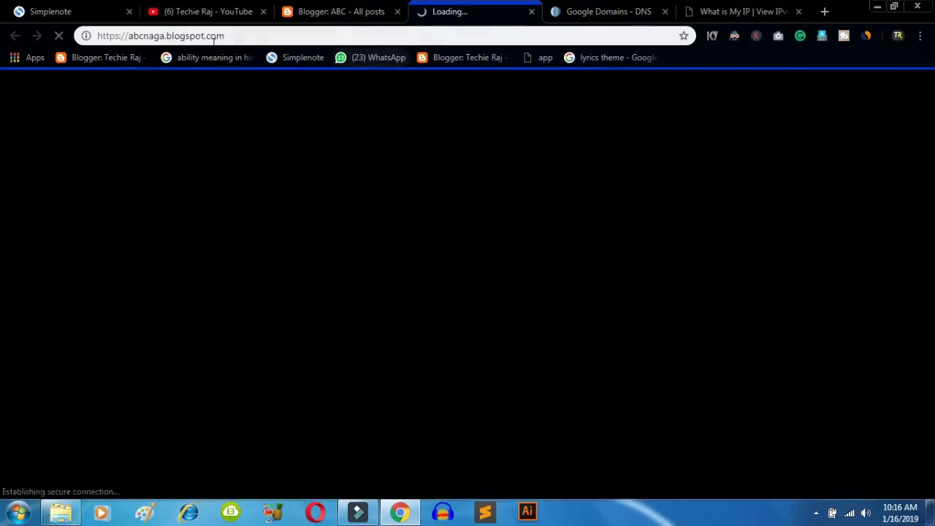
{"action": "left_click", "coordinate": [188, 37]}
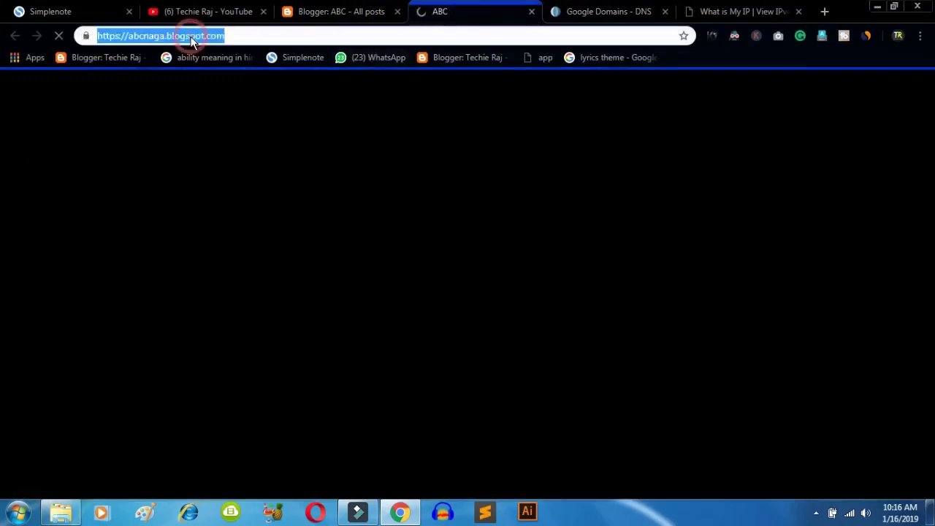
{"action": "right_click", "coordinate": [190, 38]}
{"action": "left_click", "coordinate": [216, 88]}
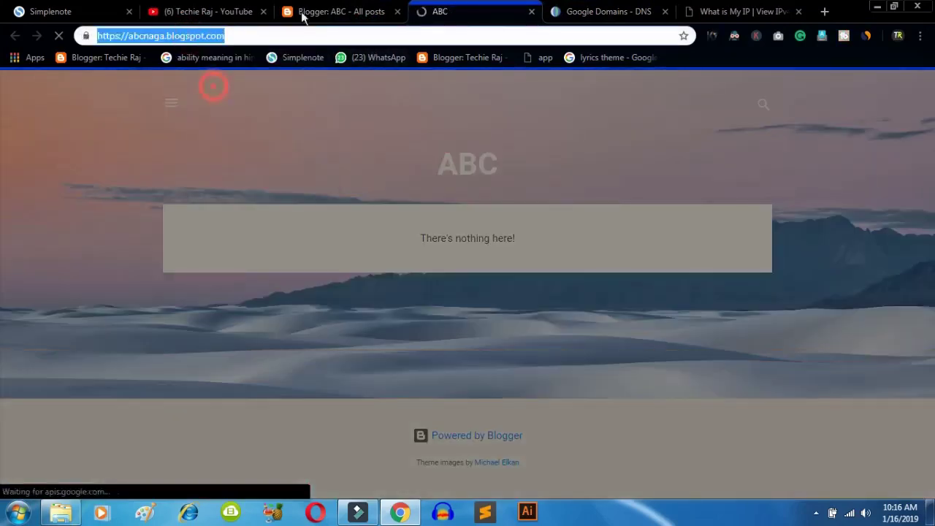
{"action": "left_click", "coordinate": [531, 20]}
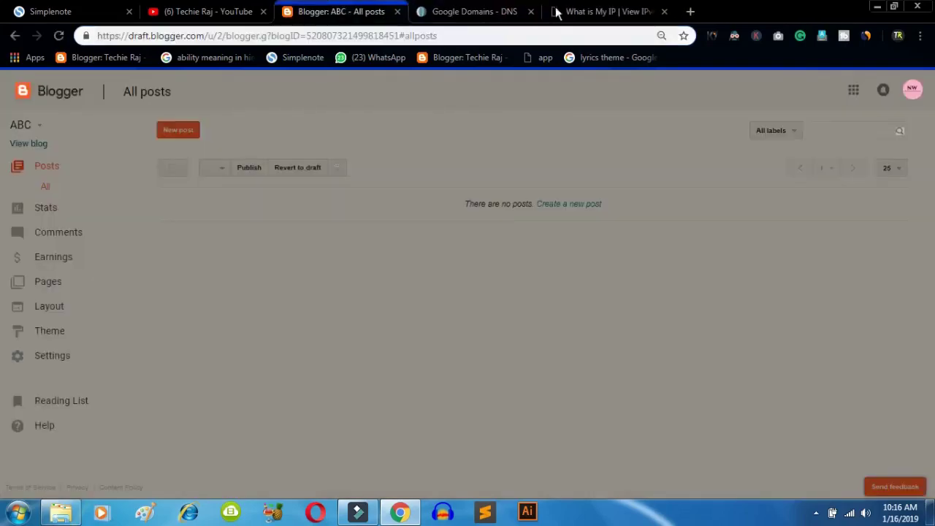
{"action": "left_click", "coordinate": [501, 13]}
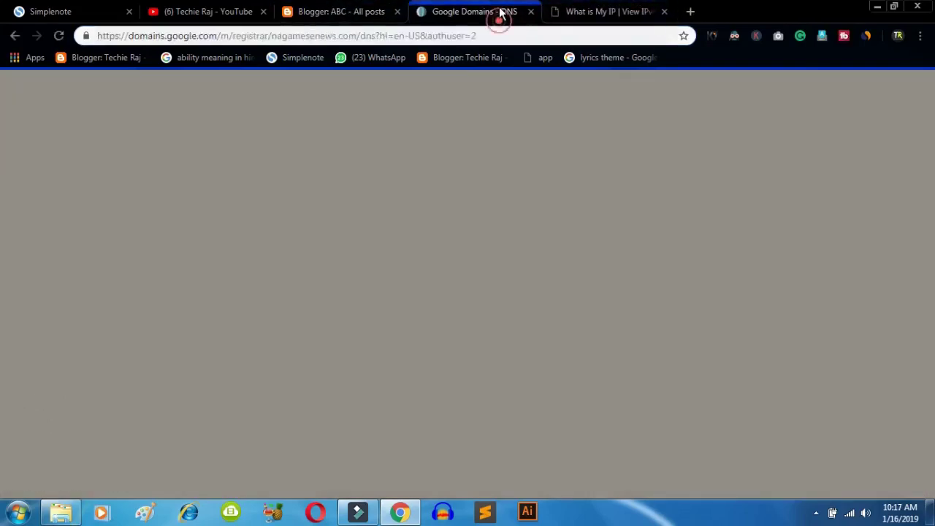
{"action": "key", "text": "ctrl+v"}
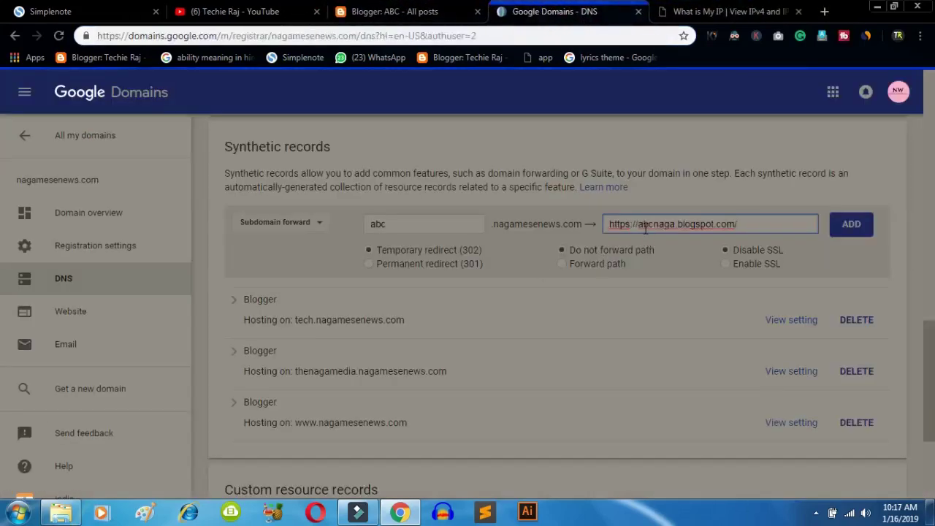
Step: Check the destination URL and add the abc forward as a temporary 302 redirect
{"action": "left_click_drag", "start_coordinate": [740, 224], "coordinate": [611, 223]}
{"action": "left_click", "coordinate": [734, 224]}
{"action": "left_click_drag", "start_coordinate": [743, 225], "coordinate": [366, 224]}
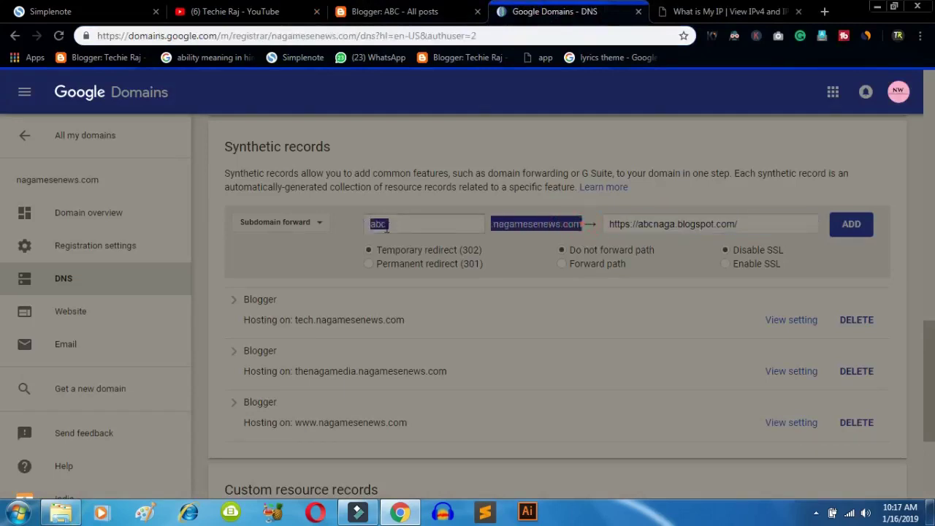
{"action": "left_click", "coordinate": [524, 269]}
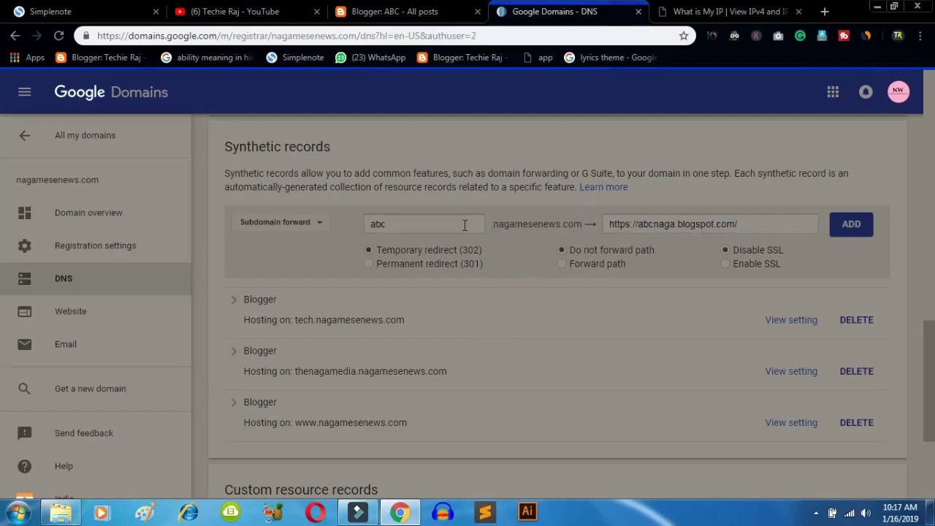
{"action": "left_click", "coordinate": [853, 223]}
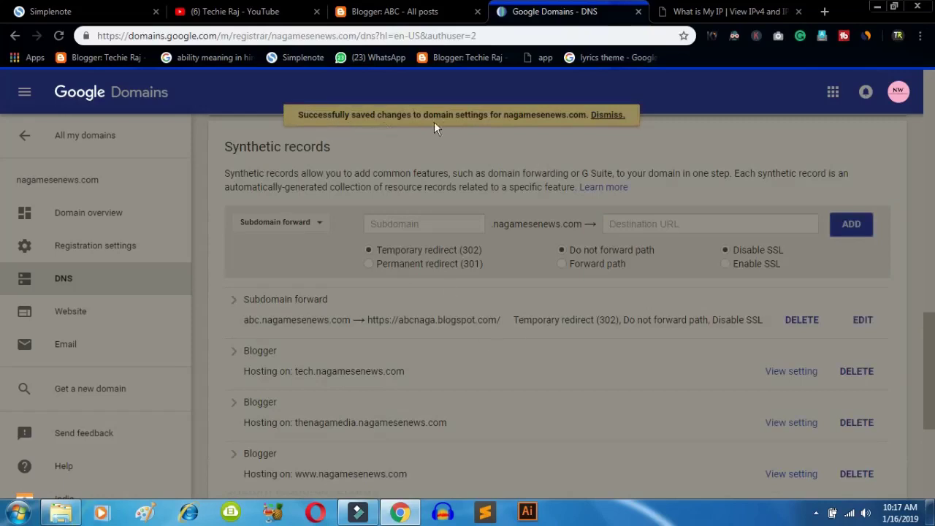
{"action": "scroll", "coordinate": [468, 359], "scroll_direction": "down", "scroll_amount": 2}
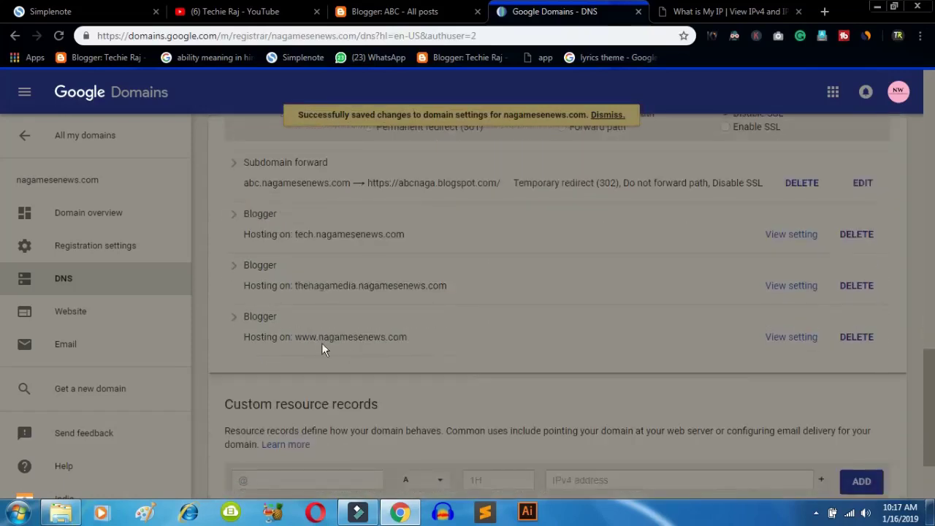
{"action": "scroll", "coordinate": [275, 338], "scroll_direction": "up", "scroll_amount": 1}
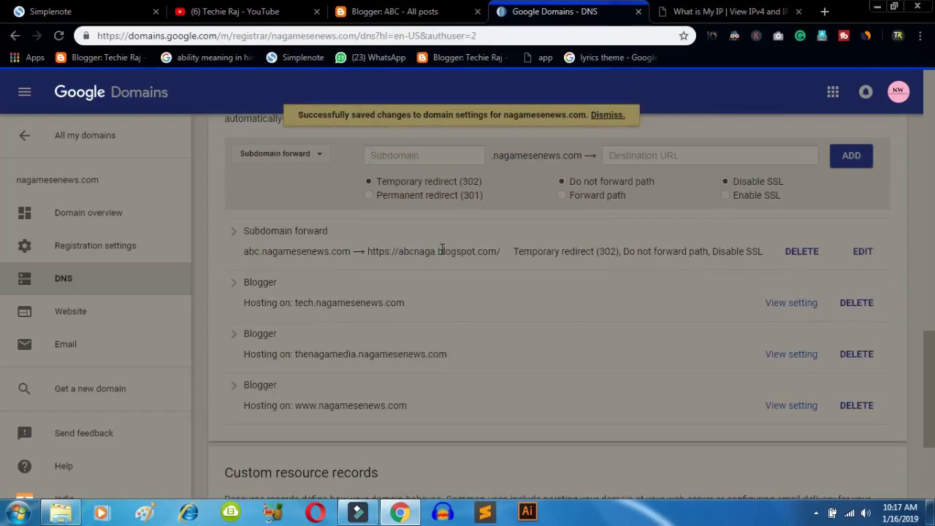
Step: In the ABC blog's Basic settings, save a Google Domains address using subdomain 'abc' on nagamesenews.com
{"action": "left_click", "coordinate": [405, 12]}
{"action": "left_click", "coordinate": [56, 356]}
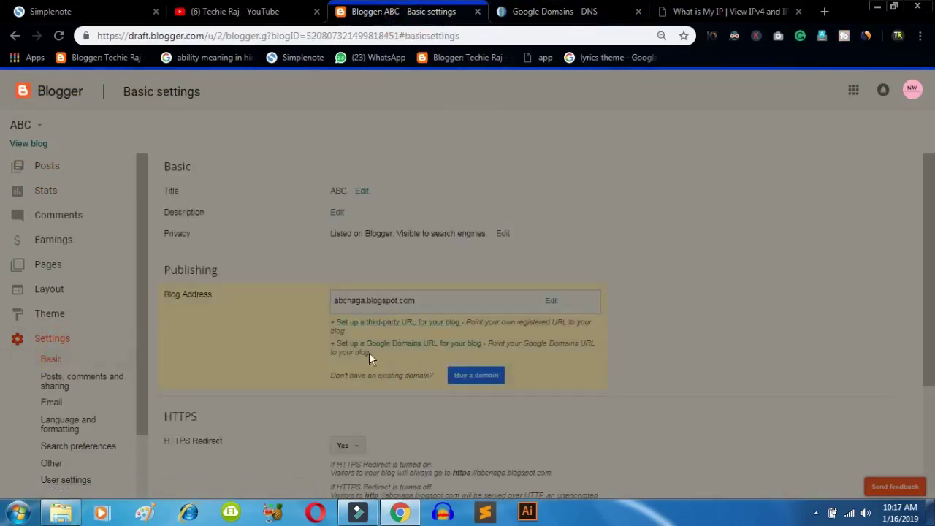
{"action": "left_click", "coordinate": [431, 345]}
{"action": "scroll", "coordinate": [431, 348], "scroll_direction": "down", "scroll_amount": 1}
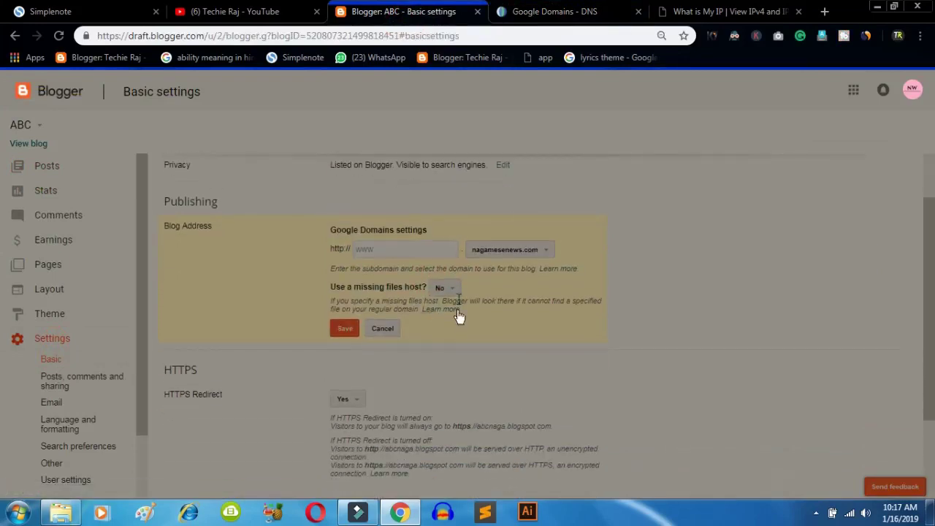
{"action": "left_click", "coordinate": [389, 252]}
{"action": "type", "text": "abc"}
{"action": "left_click", "coordinate": [344, 331]}
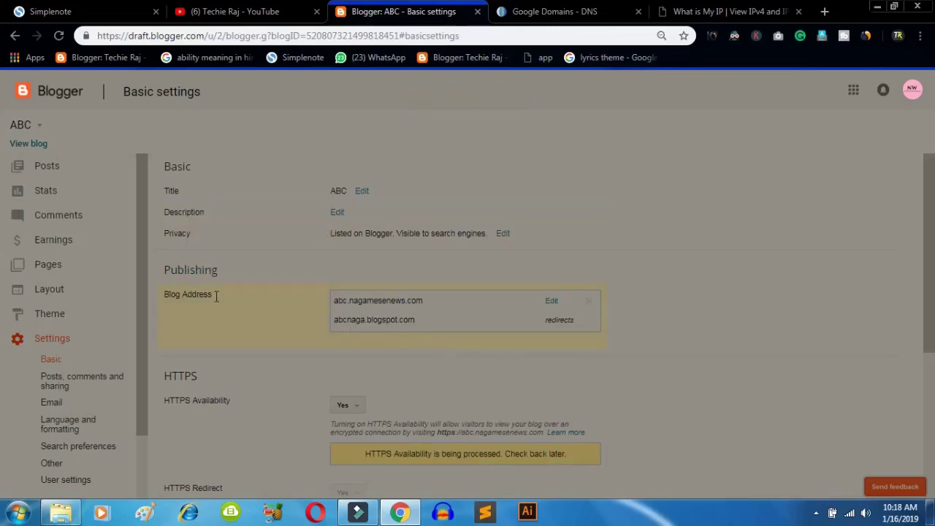
{"action": "left_click_drag", "start_coordinate": [414, 320], "coordinate": [335, 320]}
{"action": "left_click", "coordinate": [372, 320]}
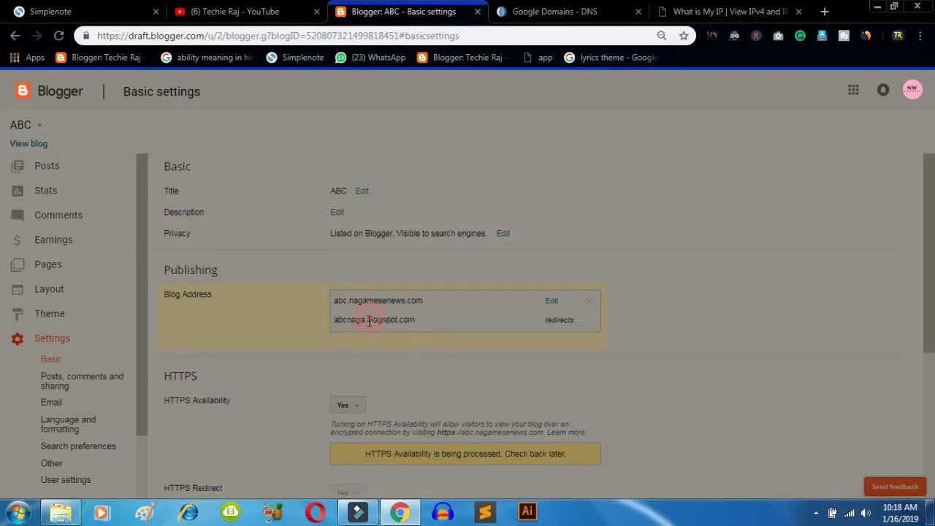
{"action": "left_click", "coordinate": [414, 319]}
{"action": "left_click_drag", "start_coordinate": [414, 319], "coordinate": [335, 320]}
{"action": "left_click_drag", "start_coordinate": [424, 304], "coordinate": [334, 302]}
{"action": "left_click", "coordinate": [731, 340]}
{"action": "left_click", "coordinate": [26, 147]}
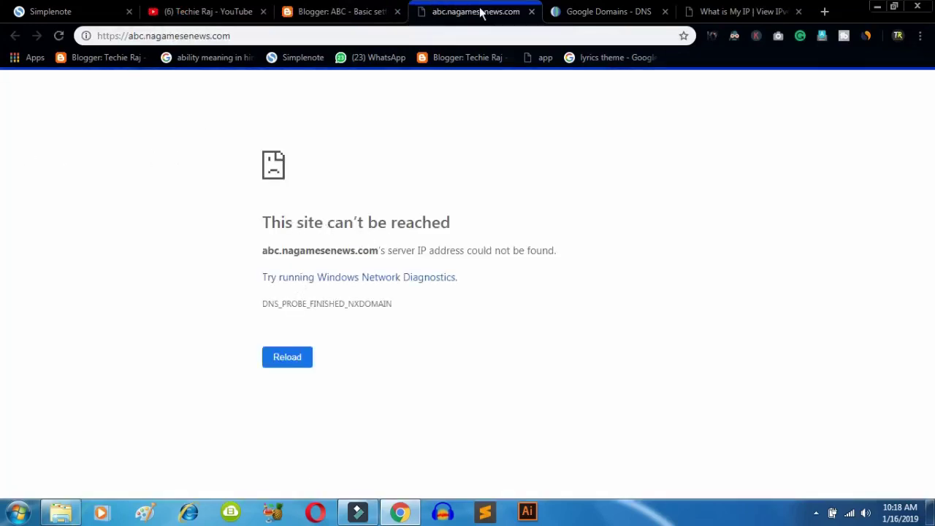
{"action": "left_click", "coordinate": [533, 12]}
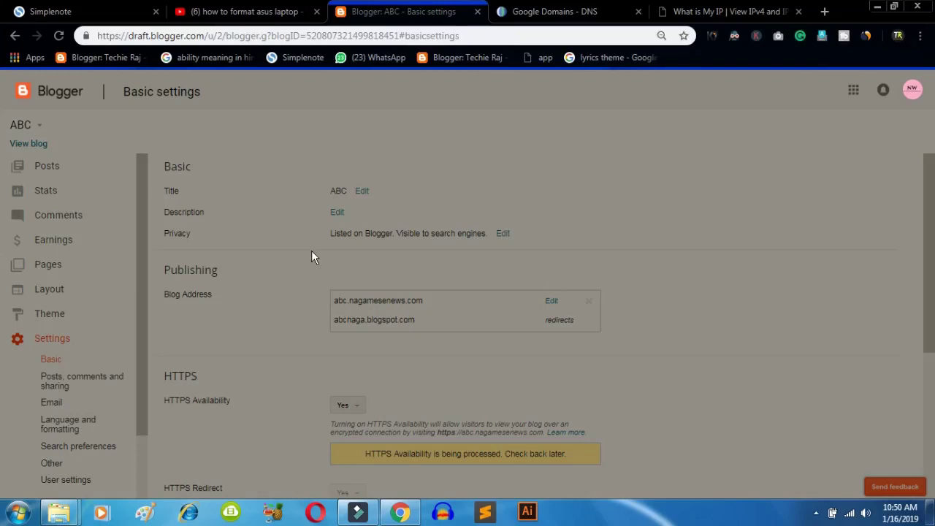
Step: View the published ABC blog at abc.nagamesenews.com in a new tab, then return to Basic settings
{"action": "left_click", "coordinate": [28, 144]}
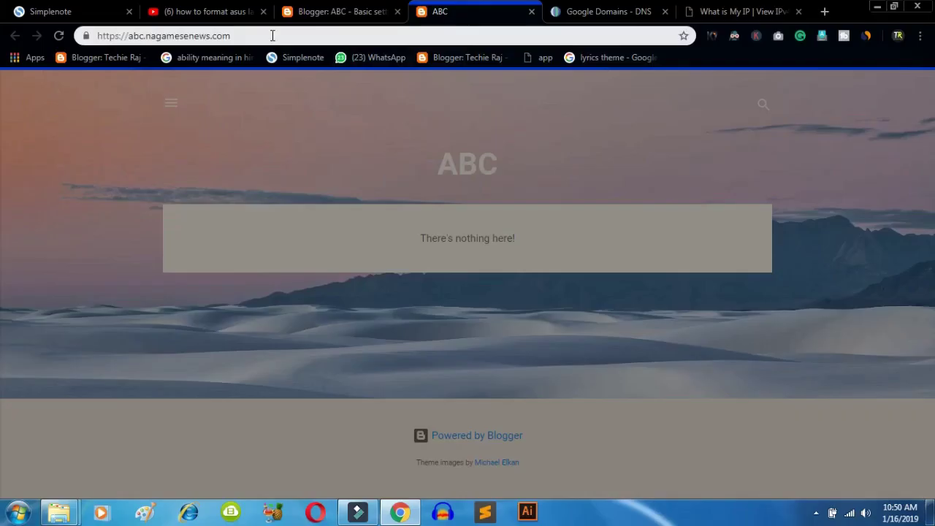
{"action": "left_click", "coordinate": [343, 11]}
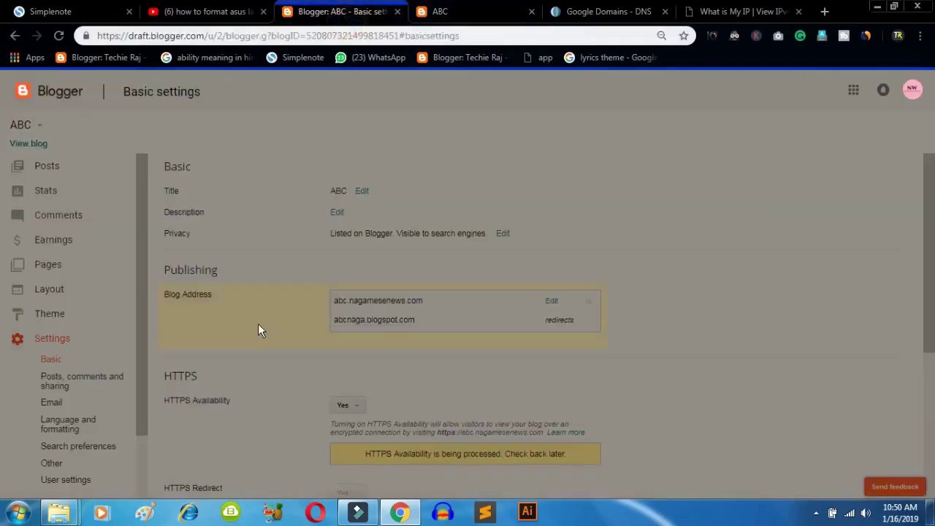